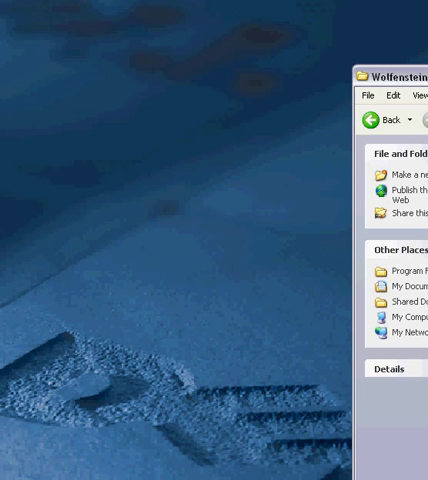
Move the Wolfenstein-ET folder window from the right edge to the top-left of the screen.
left_click_drag(427, 76, 272, 20)
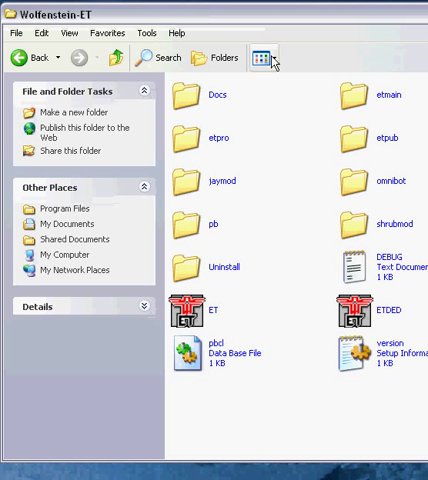
Launch ET.exe and move its ET Console window fully into view.
left_click(190, 312)
double_click(203, 320)
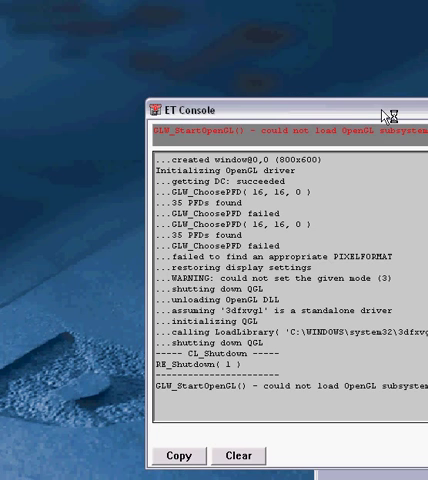
mouse_move(386, 112)
left_mouse_down()
mouse_move(270, 60)
mouse_move(250, 58)
left_mouse_up()
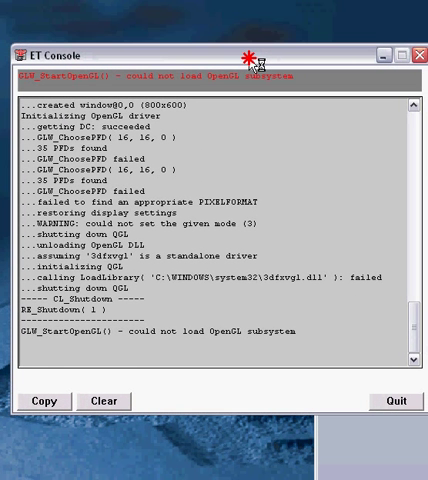
Select text along the ET Console's red status line.
left_click(28, 78)
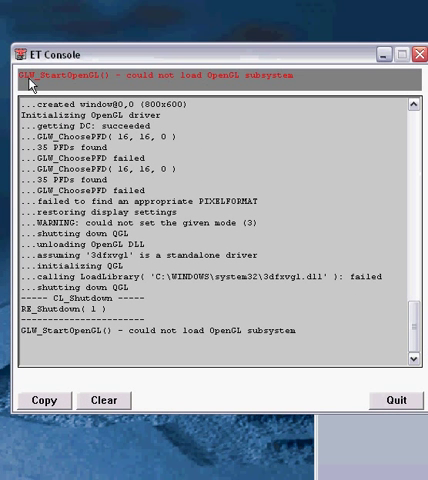
left_click(28, 78)
left_click_drag(75, 78, 190, 78)
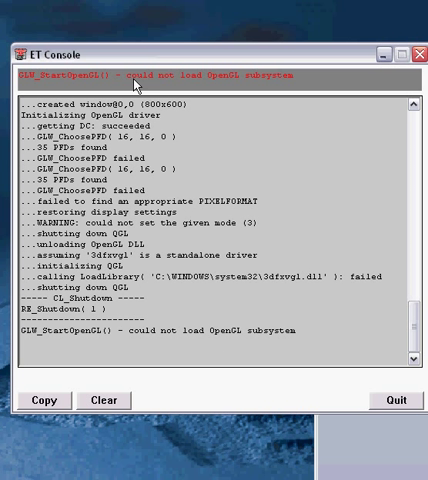
left_click(257, 78)
left_click(14, 84)
left_click(14, 84)
left_click_drag(414, 322, 414, 130)
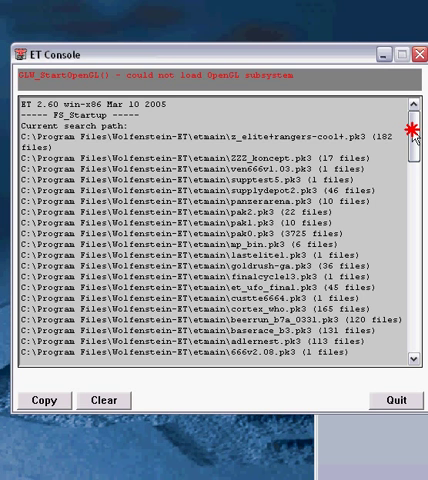
left_click_drag(412, 130, 412, 338)
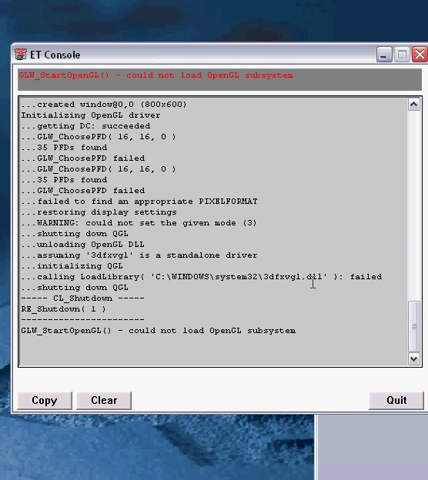
mouse_move(262, 273)
left_mouse_down()
mouse_move(310, 273)
mouse_move(277, 273)
mouse_move(320, 275)
mouse_move(324, 283)
mouse_move(320, 275)
mouse_move(326, 276)
left_mouse_up()
left_click(254, 277)
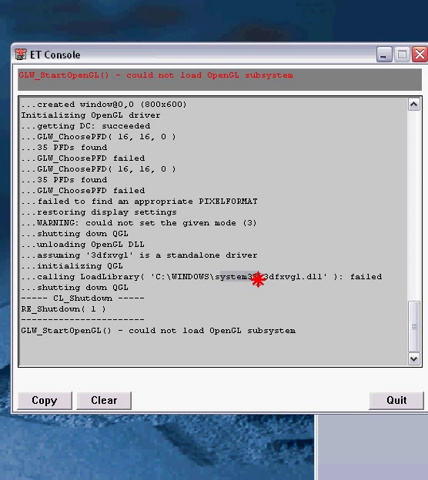
left_click(262, 289)
Restart ET, position the new console, then highlight and clear the 3dfxvgl.dll name.
left_click(419, 54)
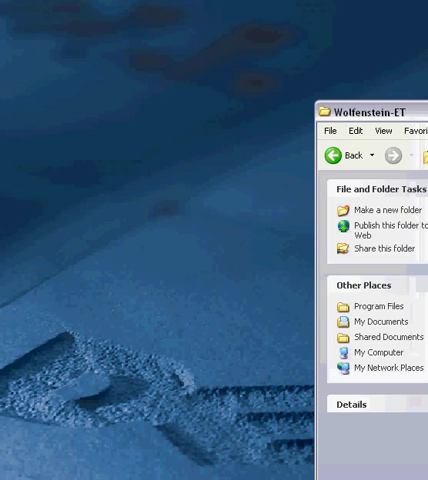
key("Return")
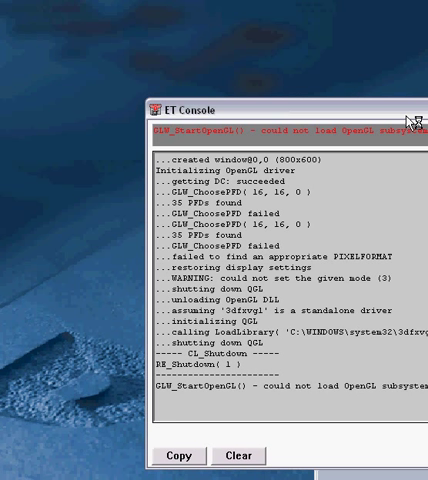
left_click_drag(405, 110, 166, 77)
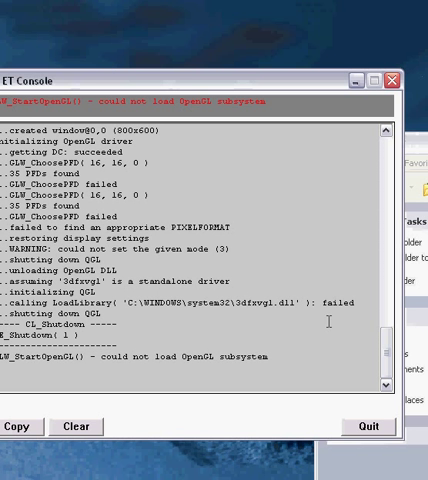
left_click_drag(182, 81, 206, 75)
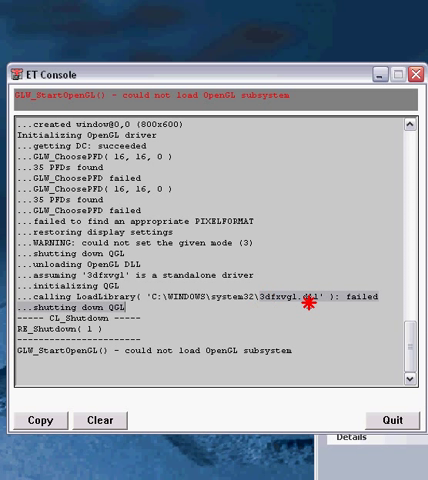
left_click_drag(262, 295, 324, 295)
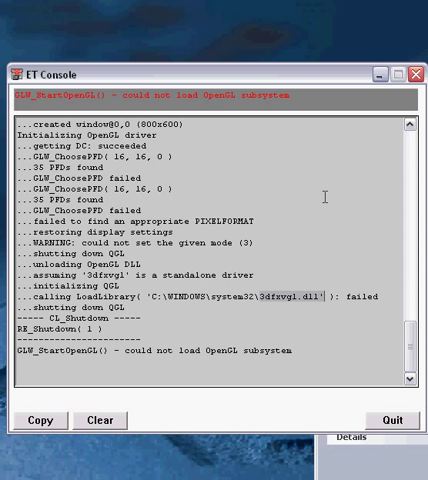
left_click(409, 336)
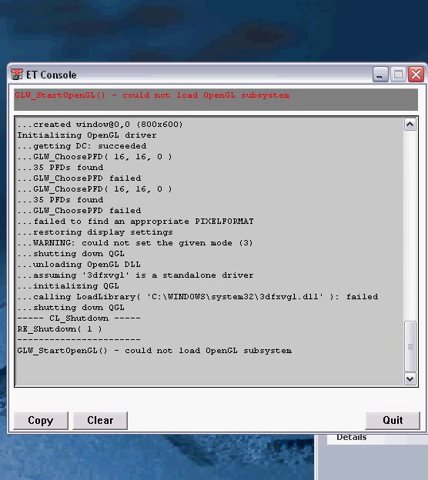
Move the two-line contact note over the ET Console's log and resize its right edge.
mouse_move(420, 60)
left_mouse_down()
mouse_move(229, 95)
mouse_move(176, 100)
left_mouse_up()
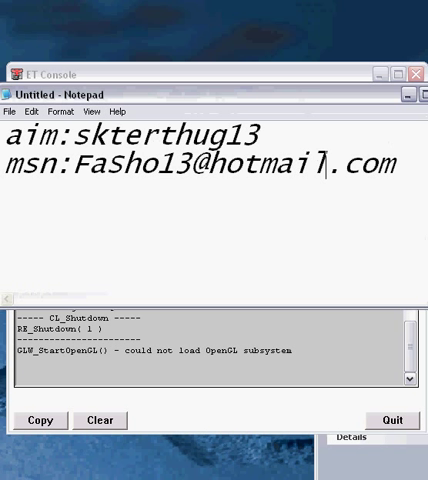
mouse_move(427, 182)
left_mouse_down()
mouse_move(405, 182)
mouse_move(427, 182)
left_mouse_up()
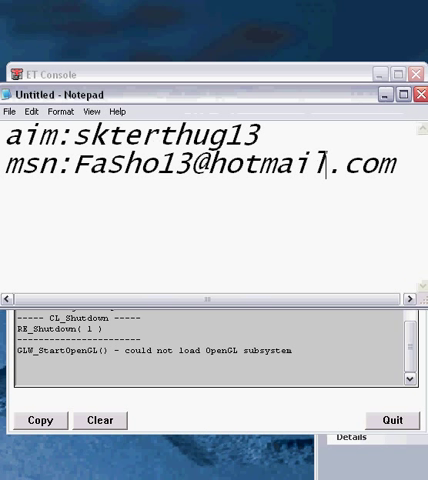
left_click(283, 297)
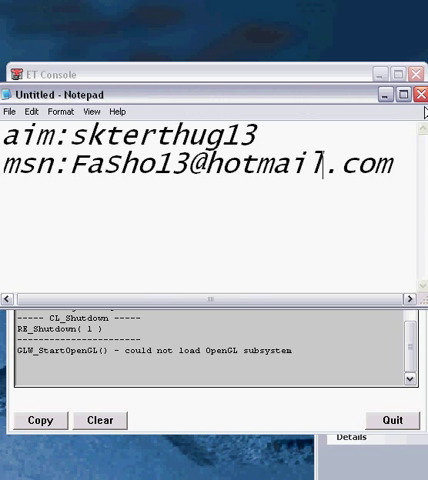